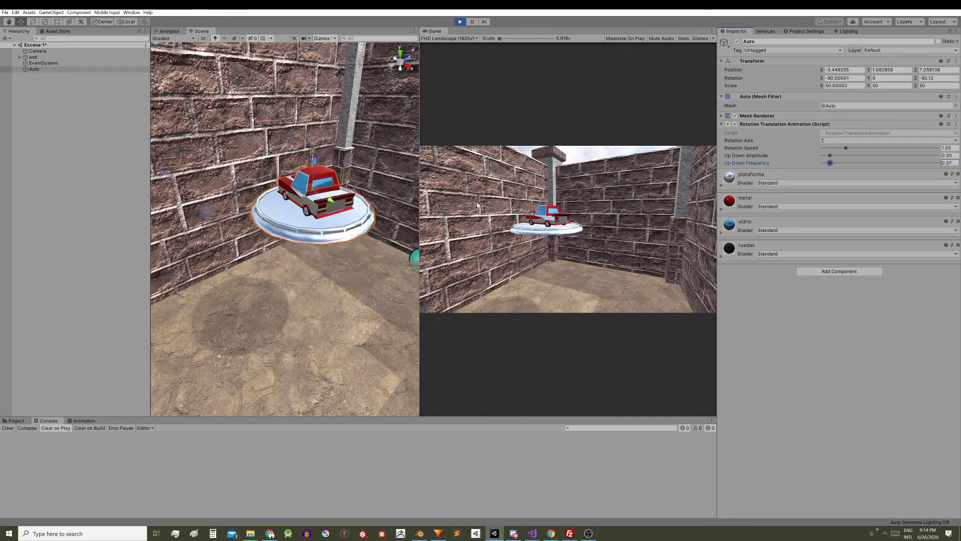
Add the Rotation Translation Animation script to the Auto car and start play mode.
click(460, 22)
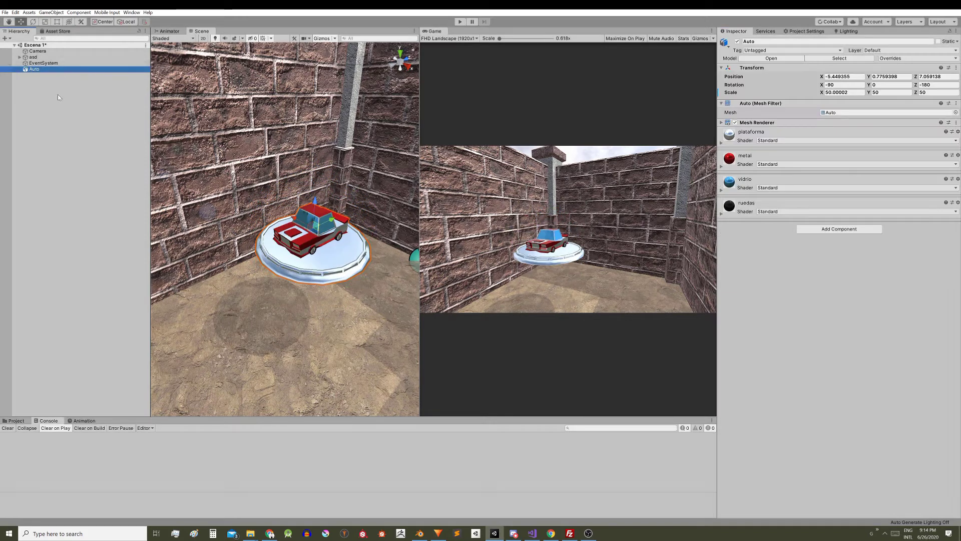
key(w)
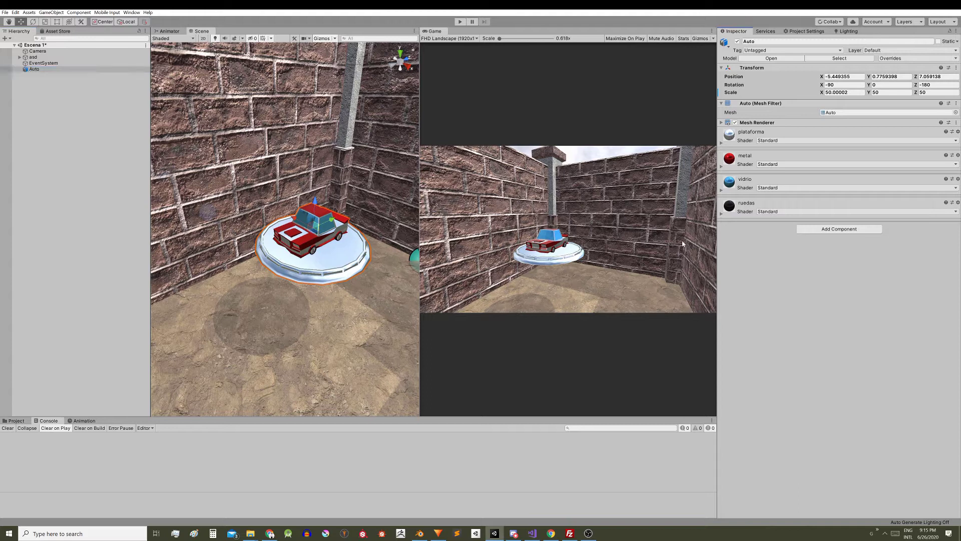
click(836, 229)
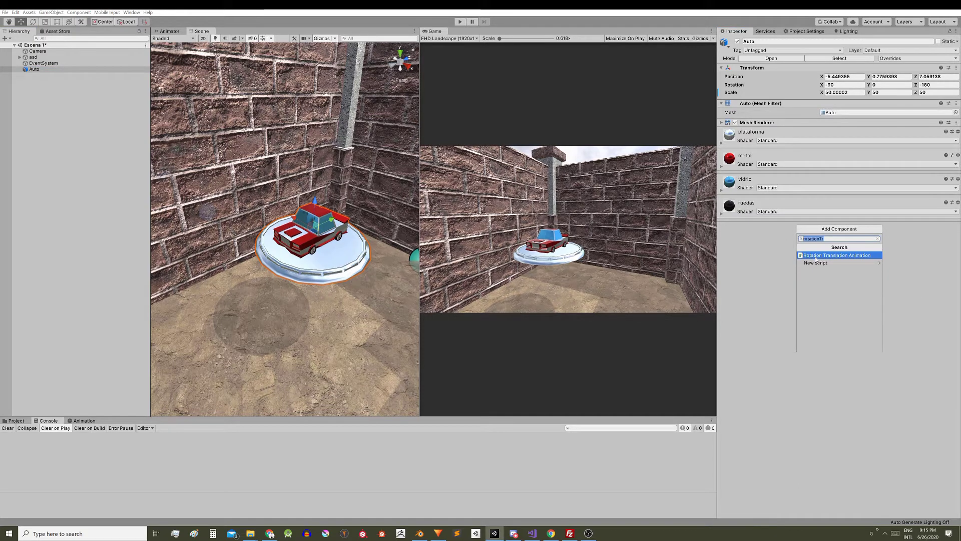
click(850, 257)
click(459, 22)
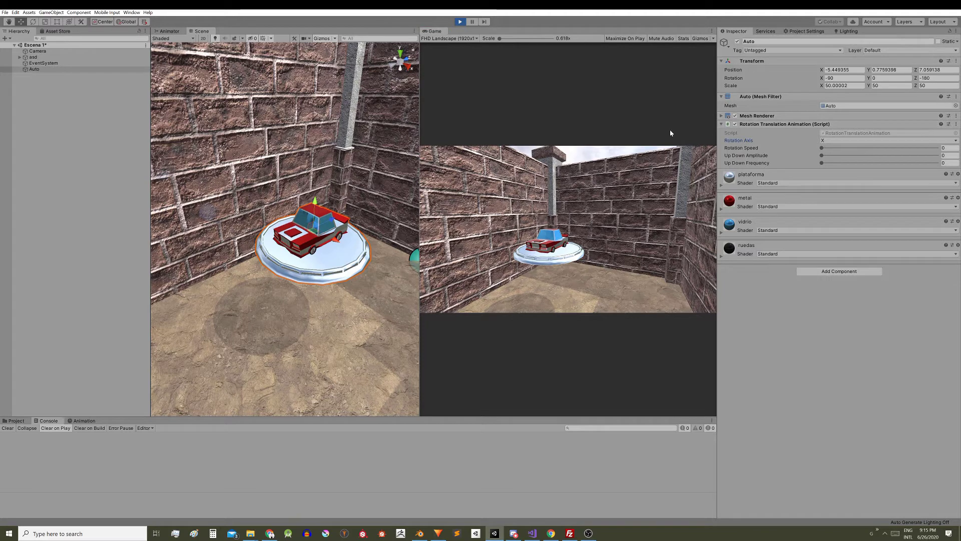
Live-tune the car's rotation axis, spin speed (about 0.98) and bobbing amplitude, then stop play mode.
click(851, 141)
click(832, 148)
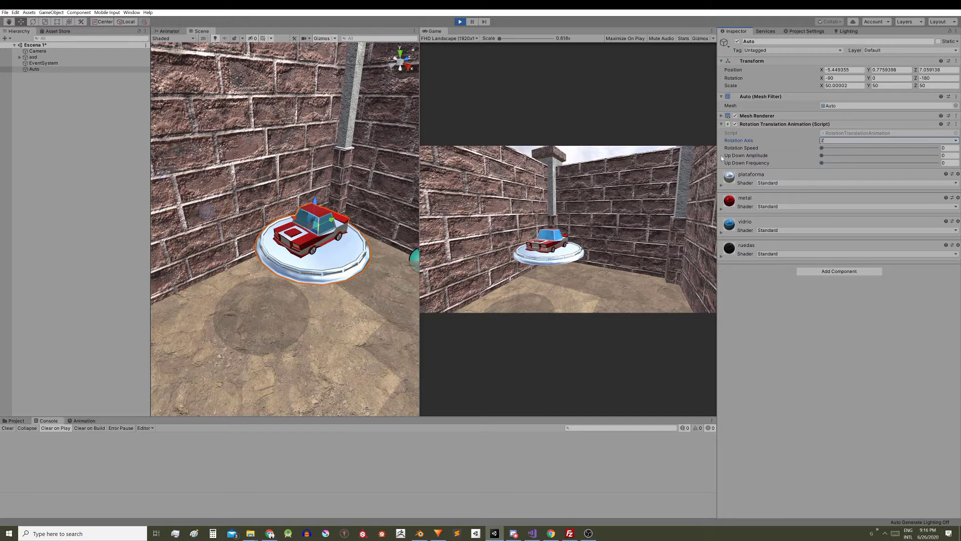
drag(824, 147, 846, 149)
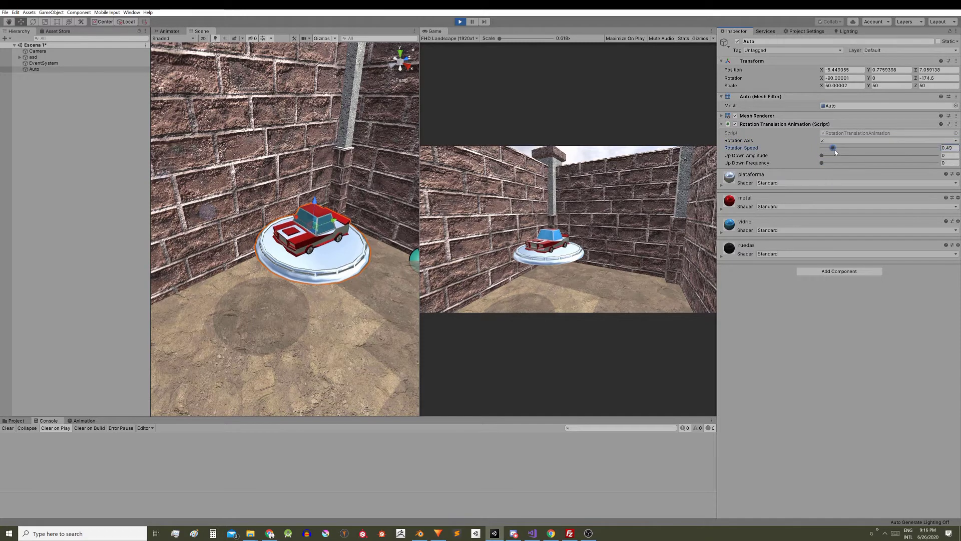
click(822, 156)
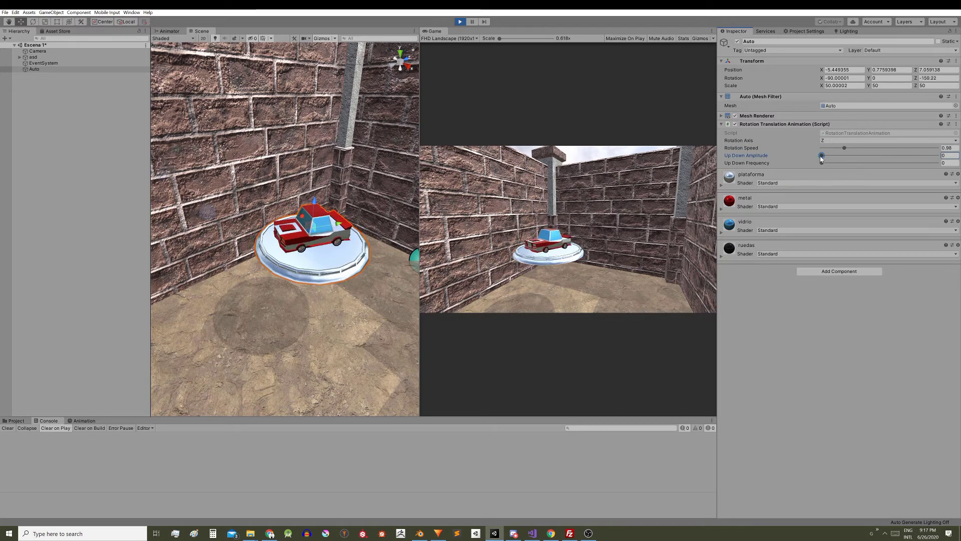
drag(821, 155, 829, 164)
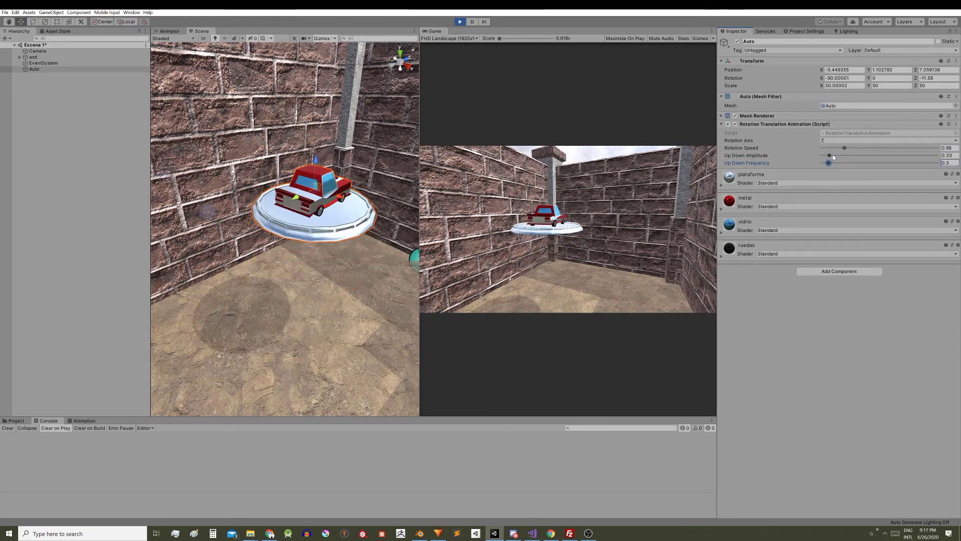
drag(833, 155, 854, 164)
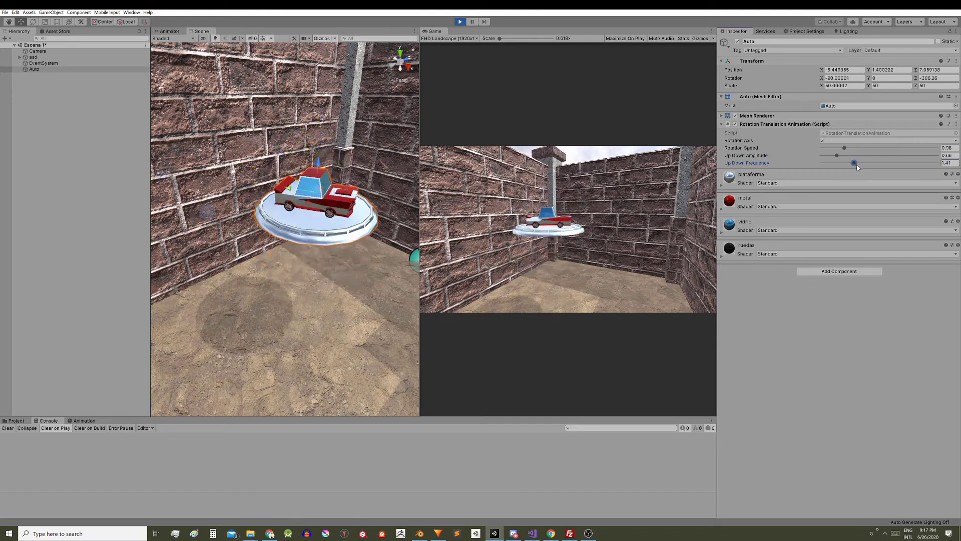
key(ctrl+p)
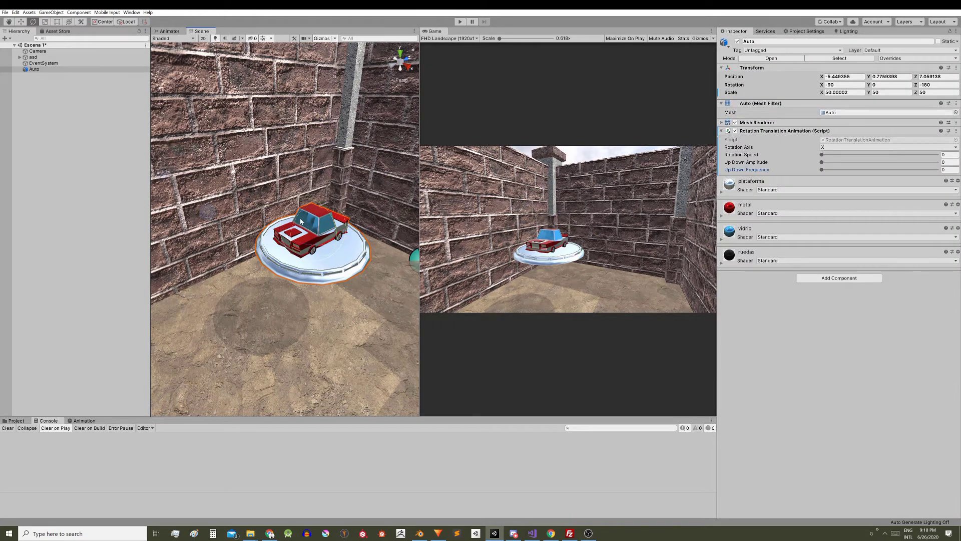
Try tilting the car, undo it, and create a new empty GameObject.
drag(294, 218, 290, 251)
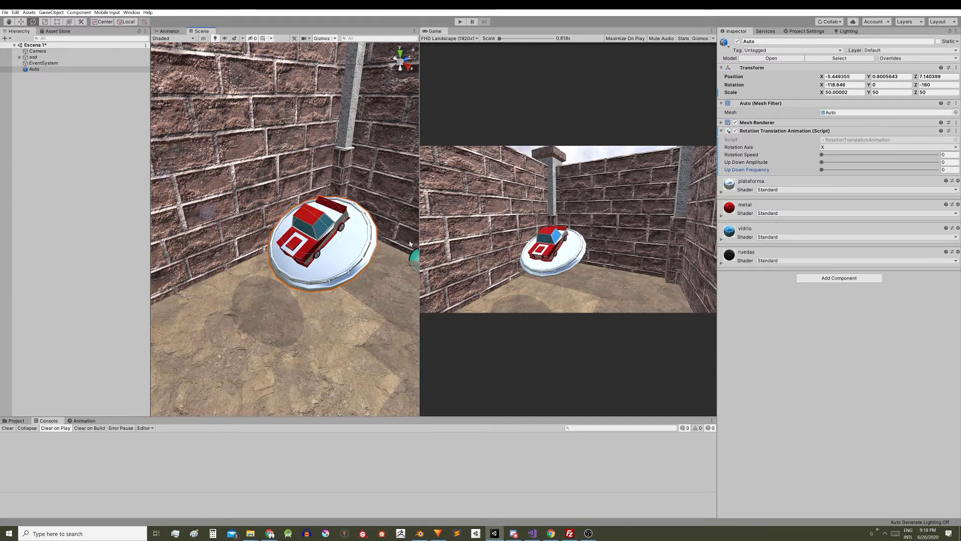
key(ctrl+z)
right_click(48, 91)
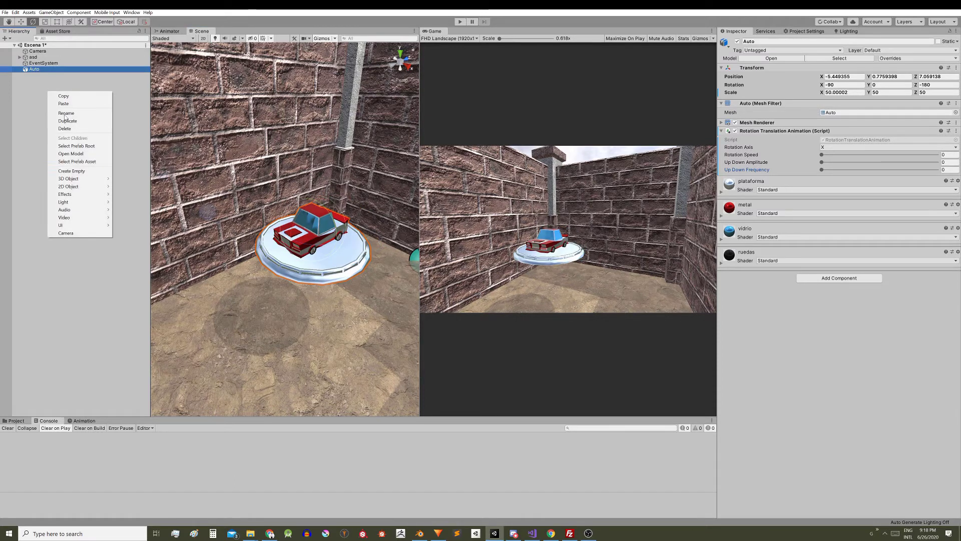
click(75, 170)
Copy the Auto car's Transform component values.
click(36, 69)
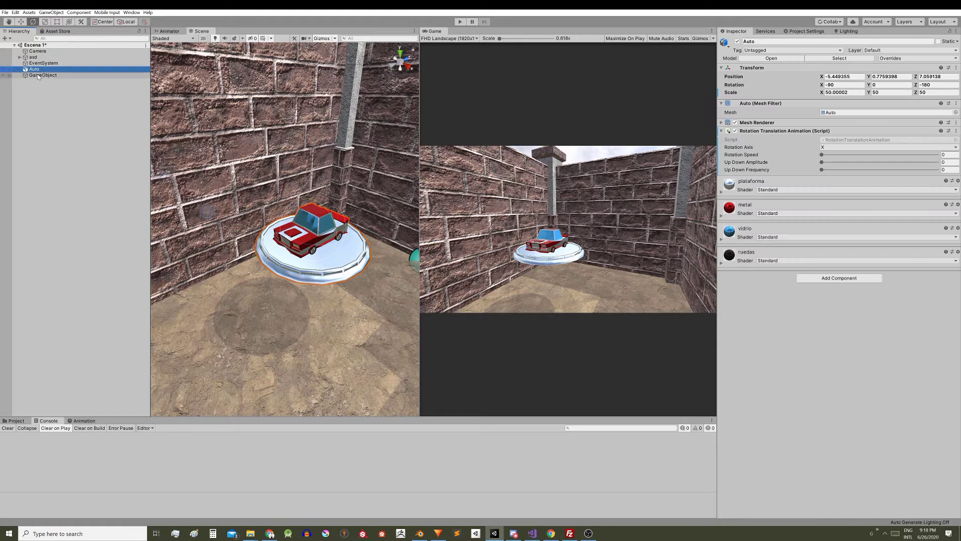
click(957, 67)
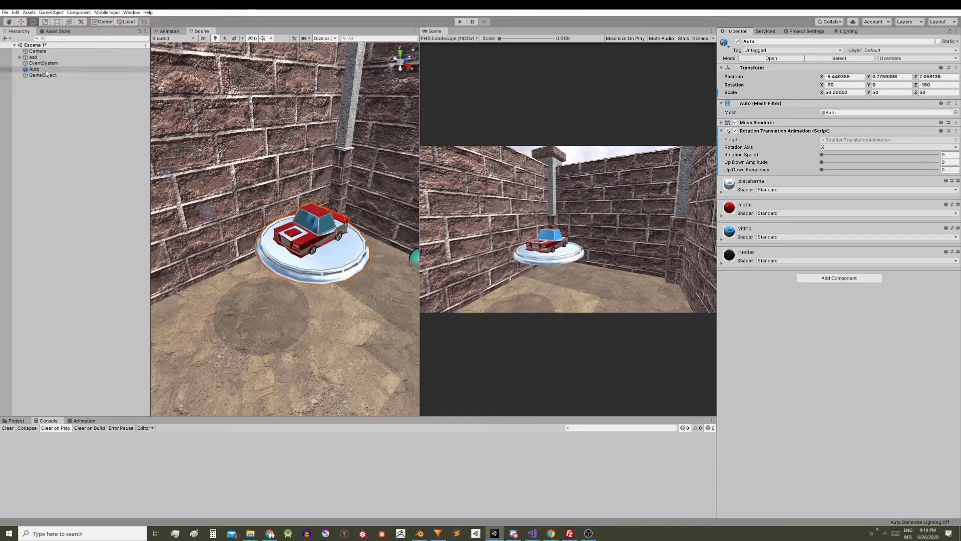
click(45, 75)
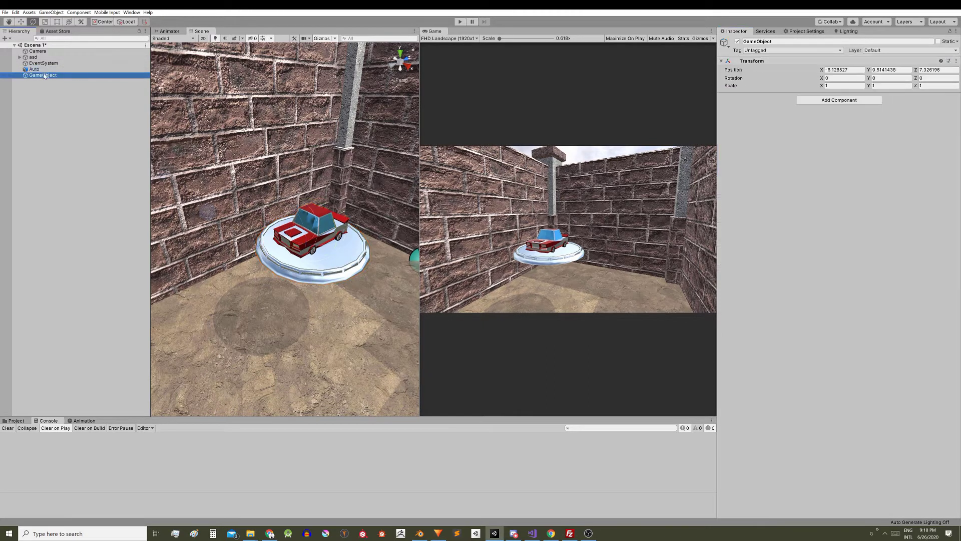
Paste Auto's transform onto the empty GameObject, placing it at (-5.449355, 0.7759398, 7.059138).
click(957, 60)
click(923, 110)
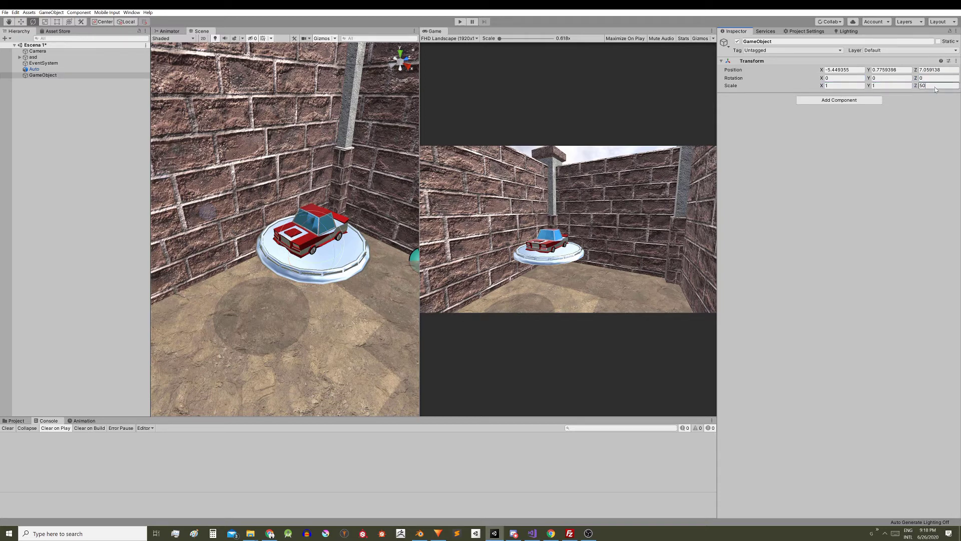
click(46, 77)
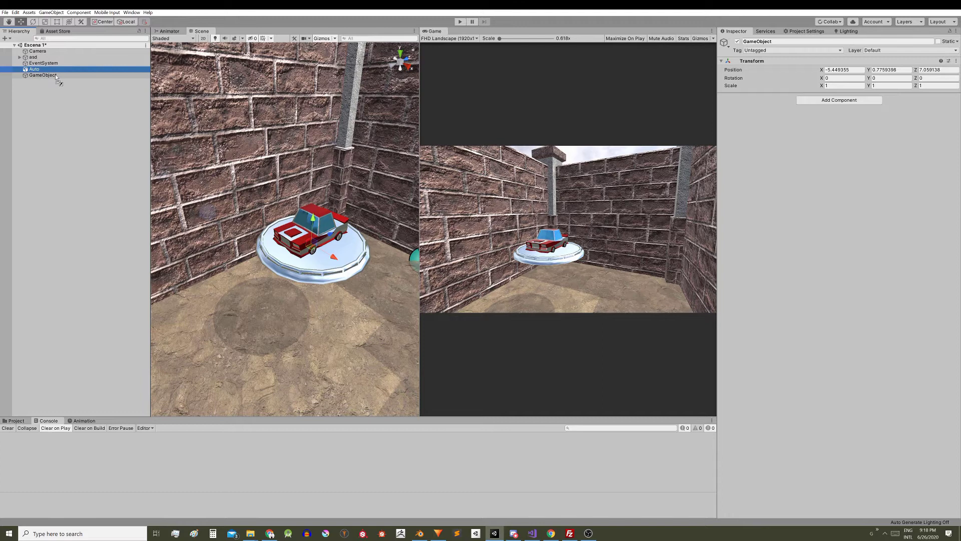
Parent Auto under the empty GameObject and give GameObject the Rotation Translation Animation script.
drag(35, 70, 57, 77)
click(956, 131)
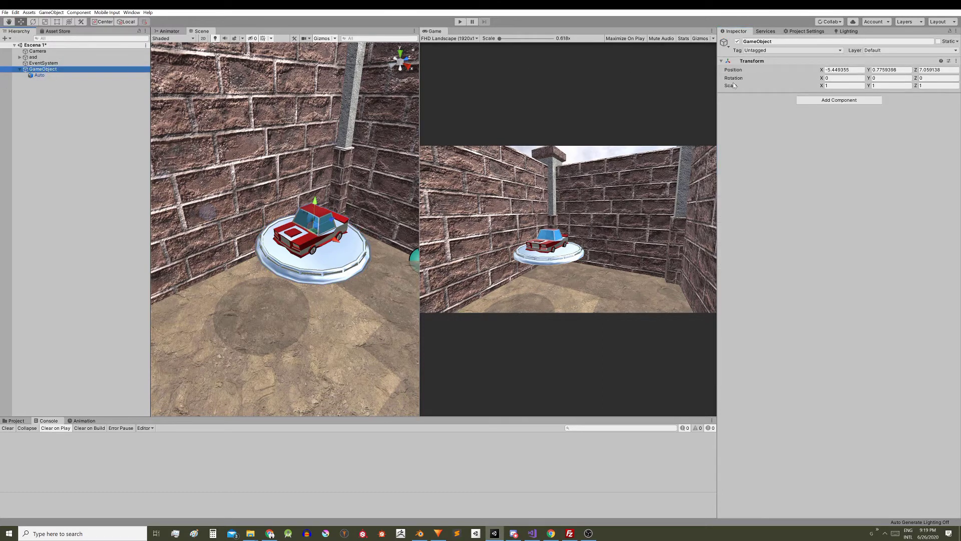
click(837, 100)
click(38, 75)
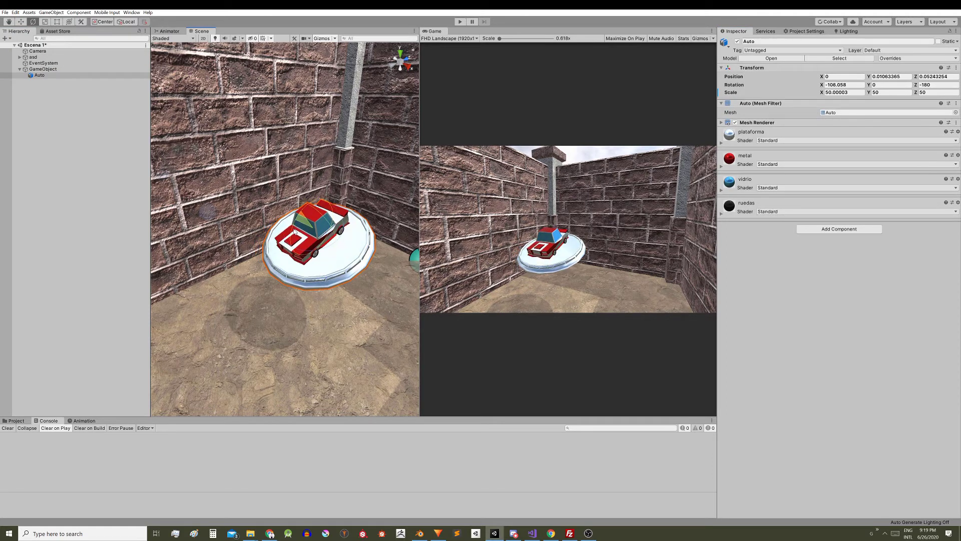
key(Up)
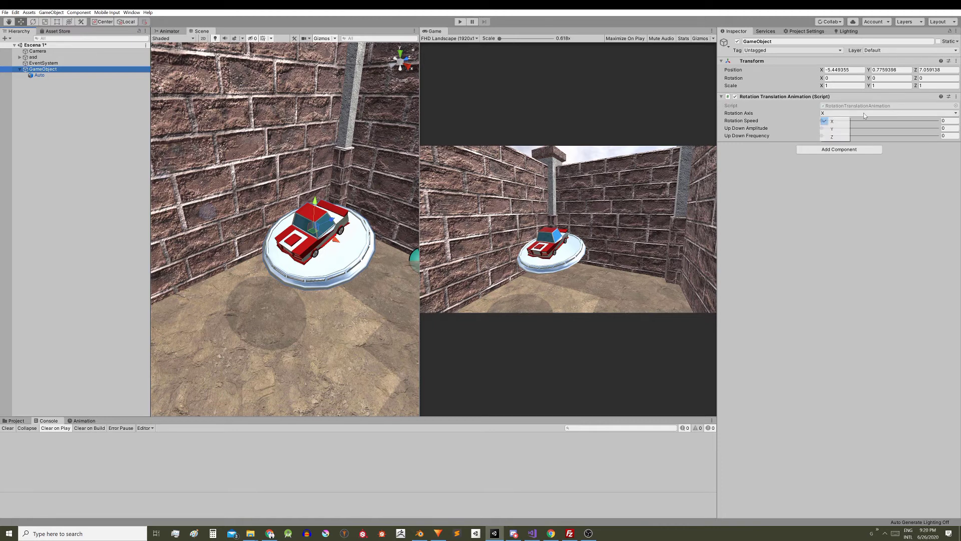
Spin the parent around Y at 0.85, amplitude 0.28, frequency 0.29, and start play mode.
click(839, 129)
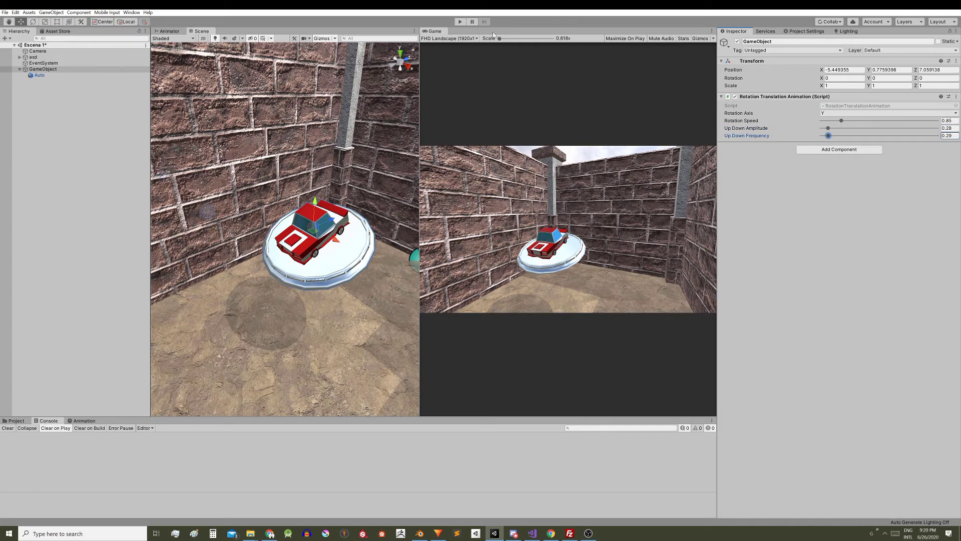
click(458, 22)
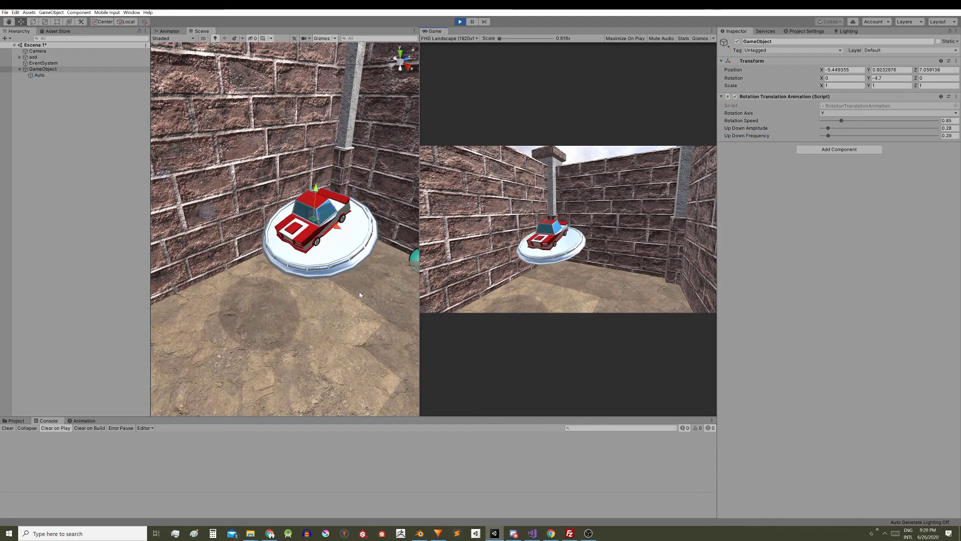
Drag the Auto child off its parent's centre along X so it circles while spinning.
click(37, 74)
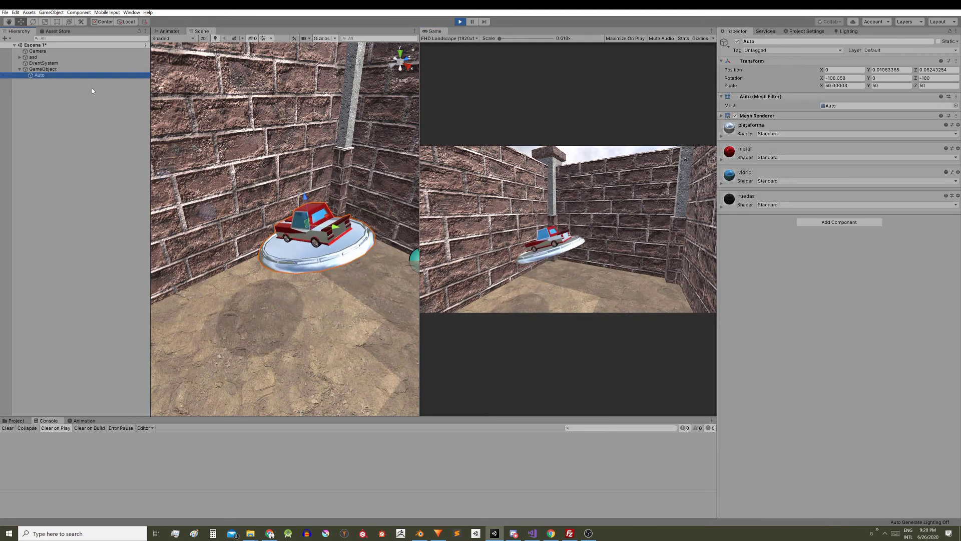
mouse_move(345, 211)
mouse_down()
mouse_move(309, 256)
mouse_move(376, 286)
mouse_up()
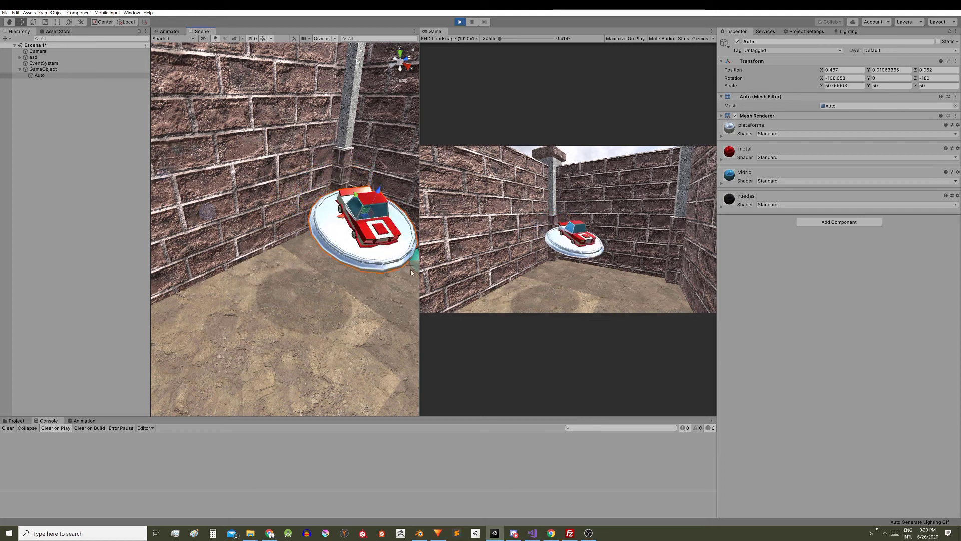